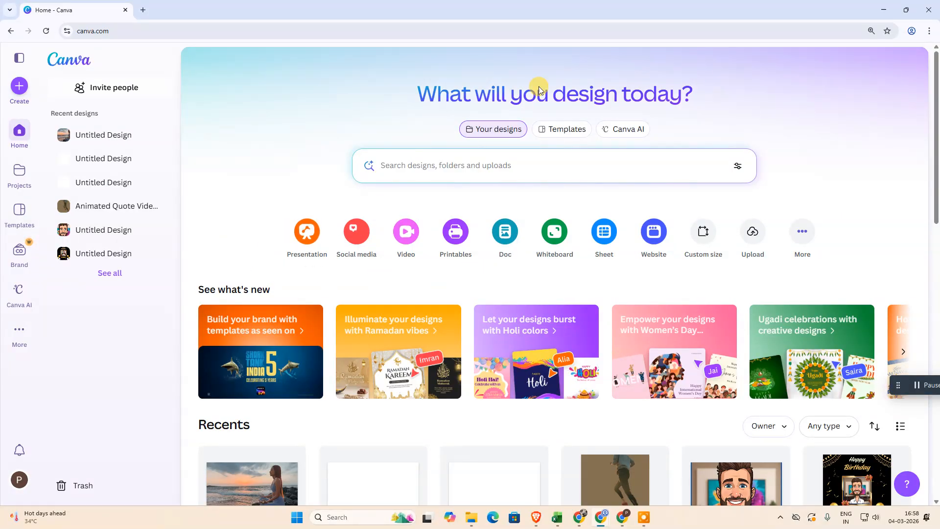
- Create a blank Presentation design at 1920 × 1080 px
{"action": "left_click", "coordinate": [19, 87]}
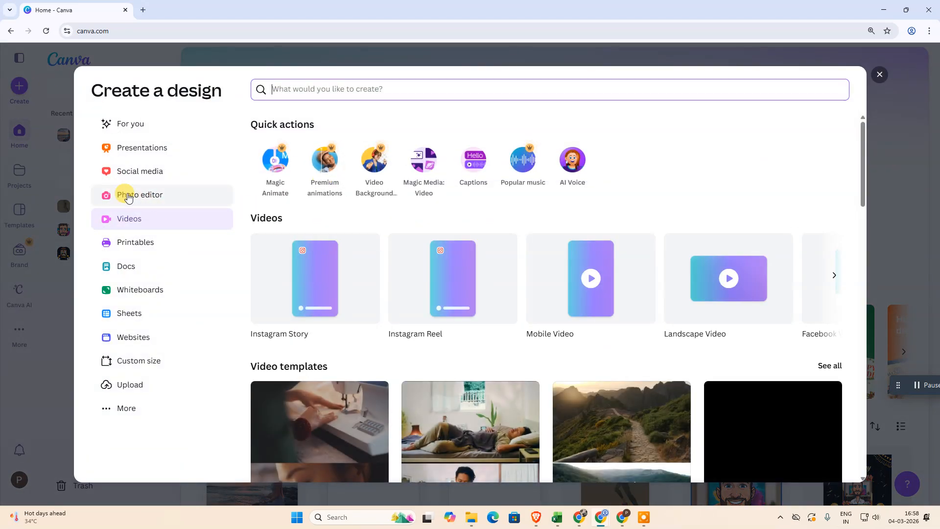
{"action": "left_click", "coordinate": [146, 150]}
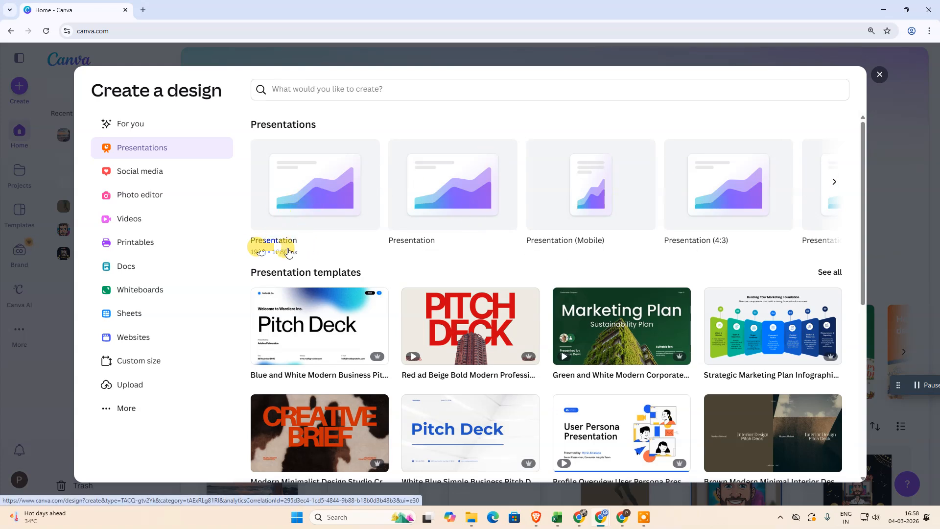
{"action": "left_click", "coordinate": [288, 252]}
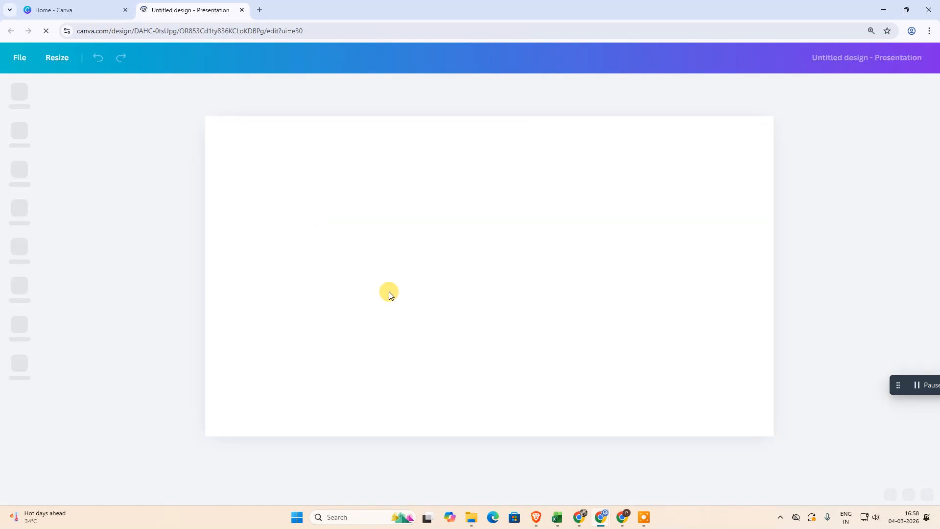
{"action": "left_click", "coordinate": [828, 196]}
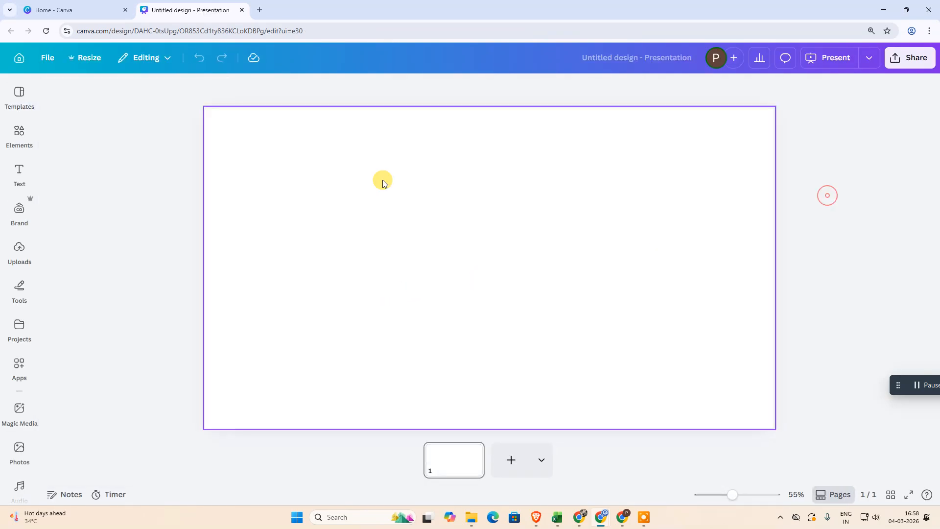
{"action": "left_click", "coordinate": [20, 260]}
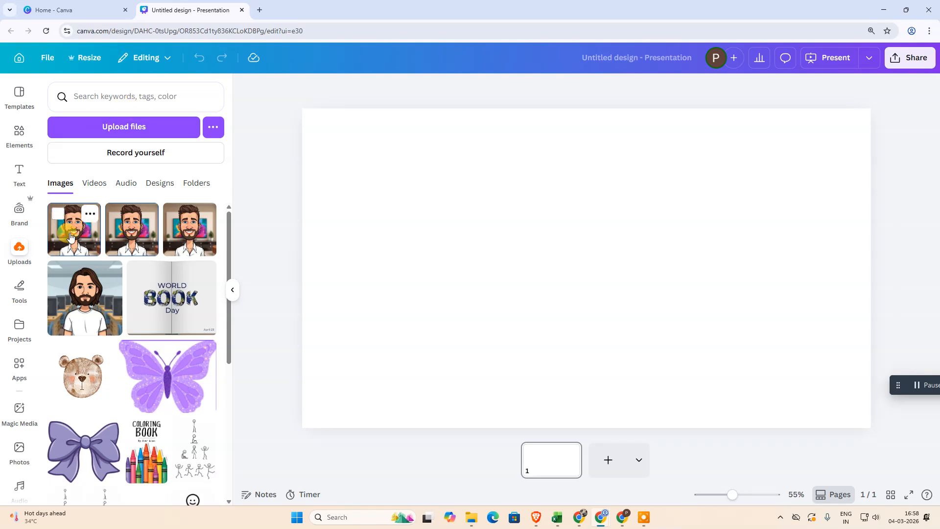
{"action": "left_click", "coordinate": [82, 244]}
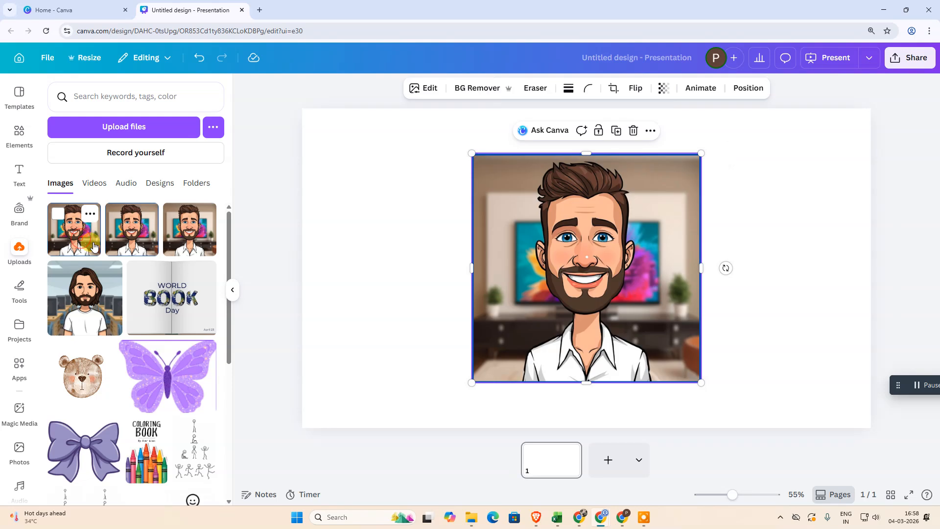
{"action": "left_click", "coordinate": [399, 254]}
{"action": "left_click", "coordinate": [577, 245]}
{"action": "key", "text": "Delete"}
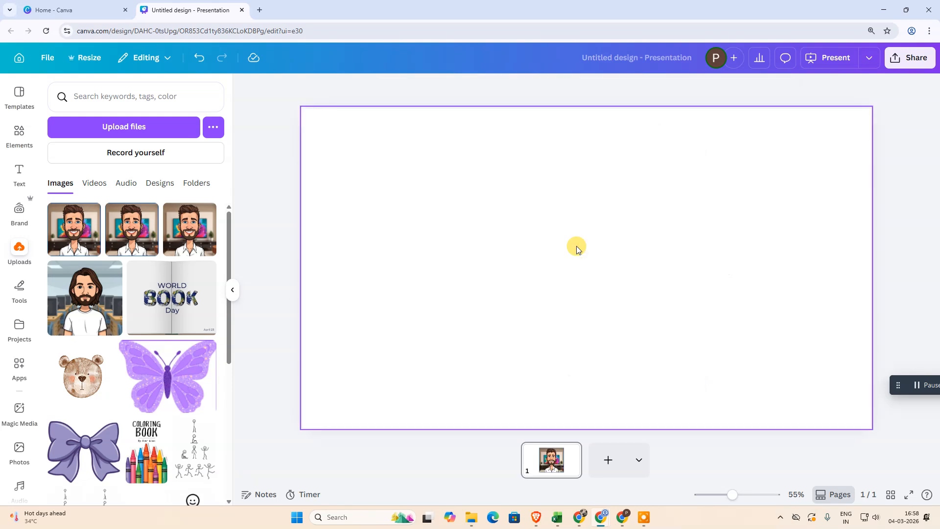
- Search the elements for "meditation video", list all video results, and add the 12-second clip of the woman meditating by the sea
{"action": "left_click", "coordinate": [25, 143]}
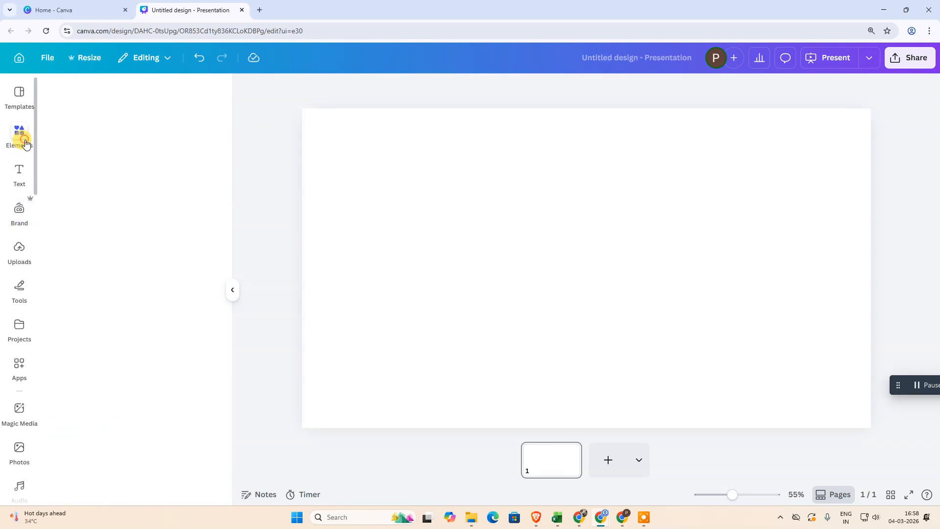
{"action": "left_click", "coordinate": [102, 101]}
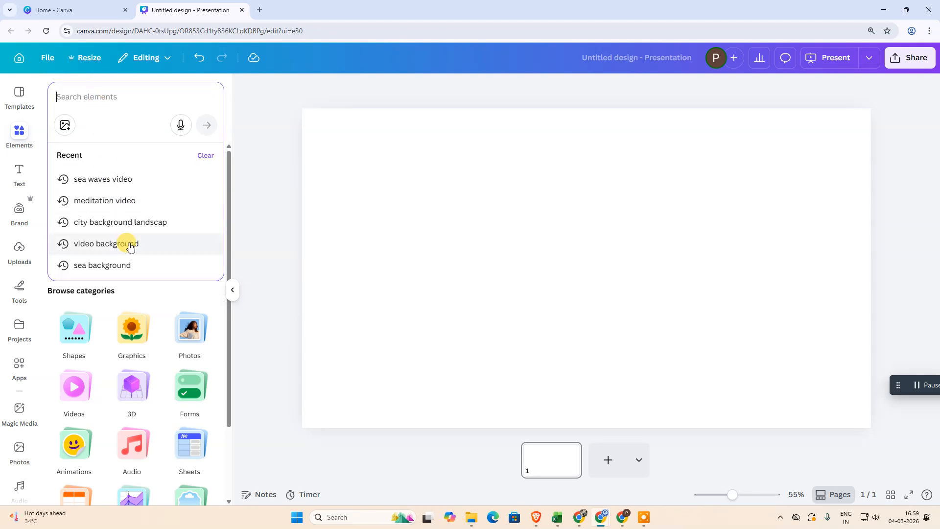
{"action": "left_click", "coordinate": [126, 201]}
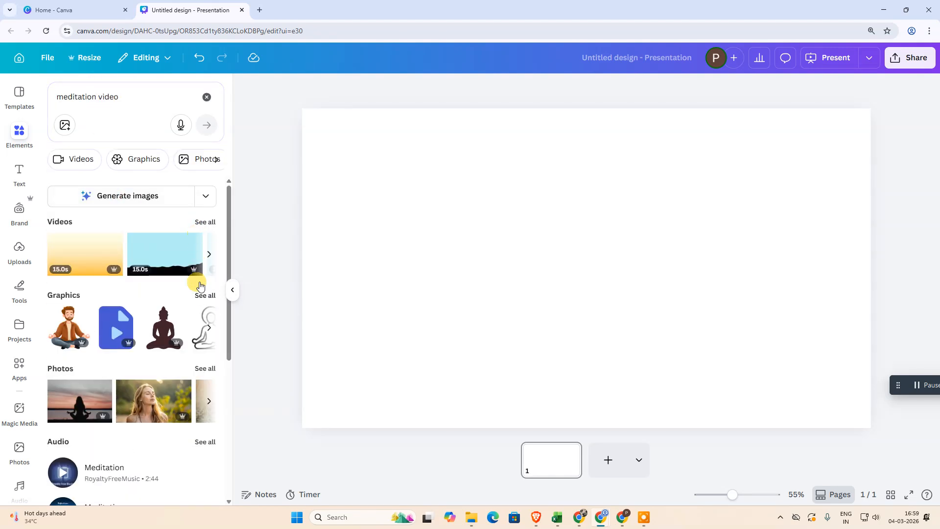
{"action": "left_click", "coordinate": [207, 222]}
{"action": "scroll", "coordinate": [151, 307], "scroll_direction": "down", "scroll_amount": 1}
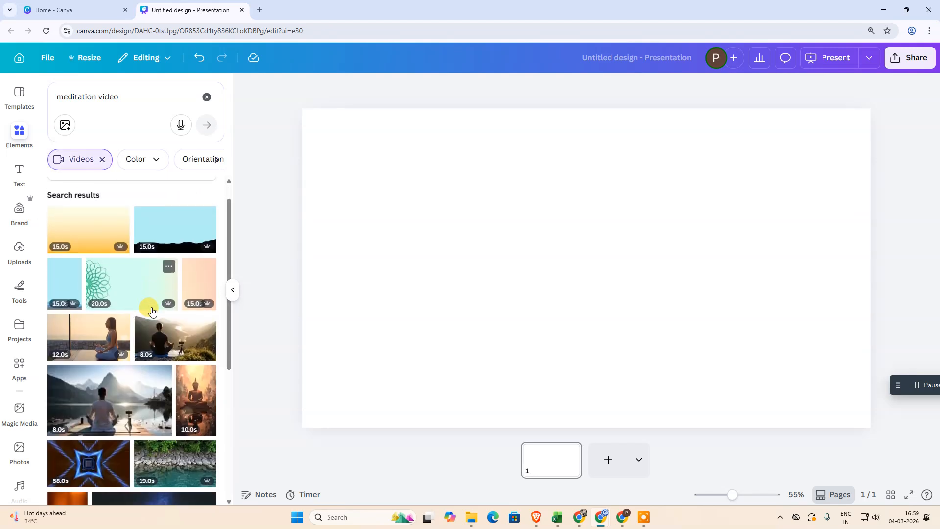
{"action": "left_click", "coordinate": [74, 316]}
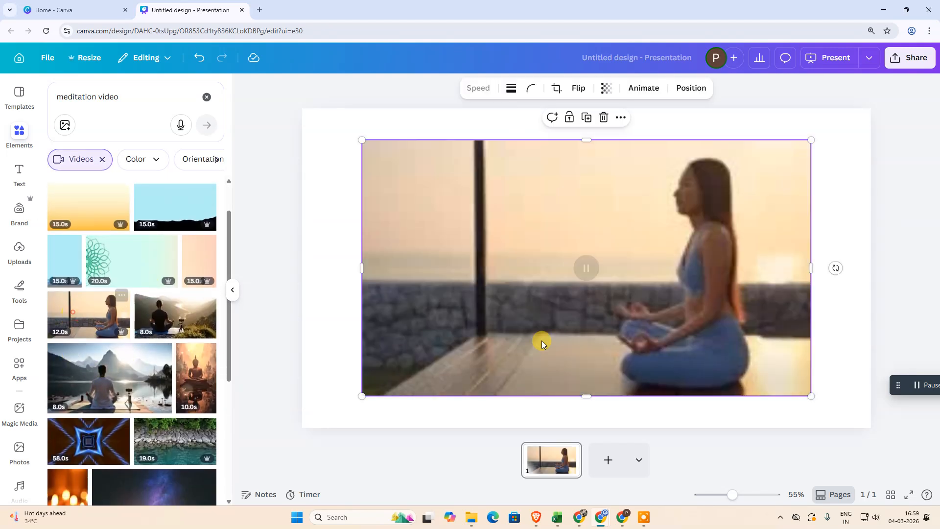
- Enlarge the meditation video to about 1834 × 1045 px and position it so it covers nearly the whole page
{"action": "left_click_drag", "start_coordinate": [796, 386], "coordinate": [841, 413]}
{"action": "left_click_drag", "start_coordinate": [743, 342], "coordinate": [728, 332]}
{"action": "left_click_drag", "start_coordinate": [419, 212], "coordinate": [430, 213]}
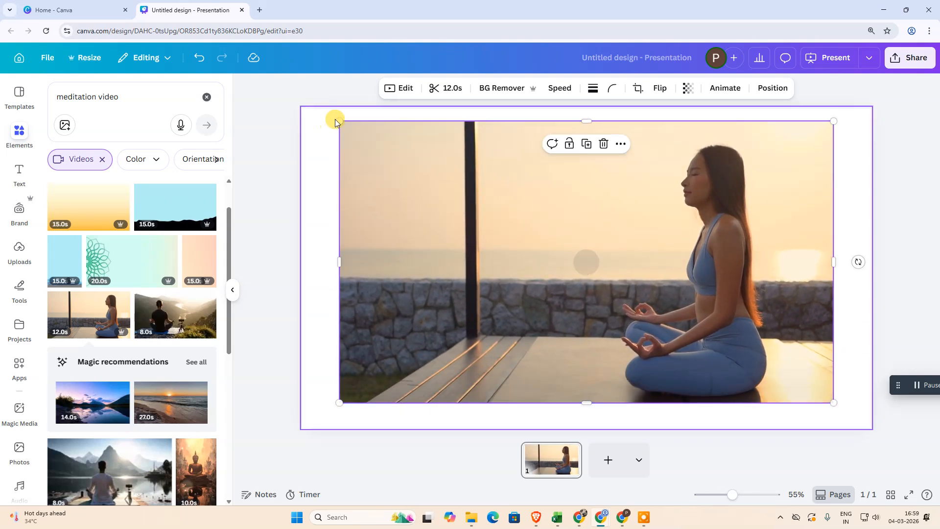
{"action": "left_click_drag", "start_coordinate": [338, 121], "coordinate": [304, 118]}
{"action": "left_click_drag", "start_coordinate": [512, 179], "coordinate": [521, 188]}
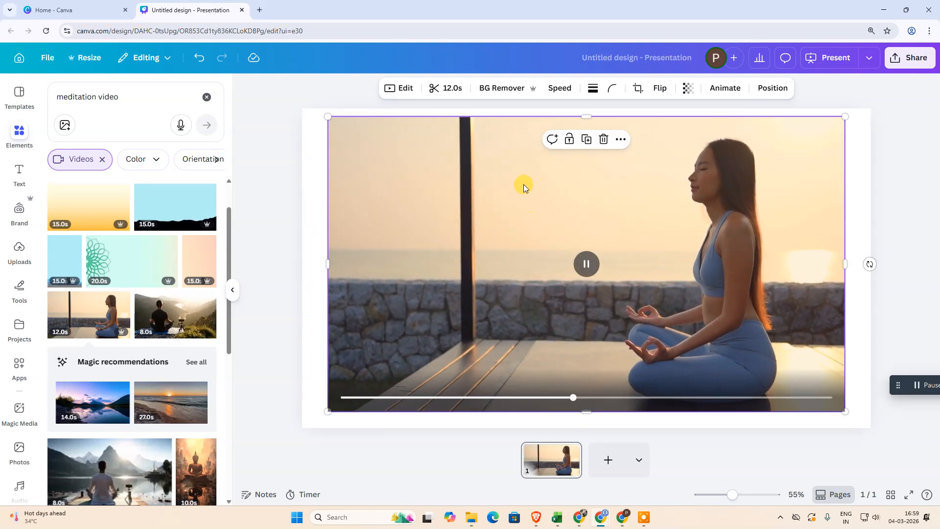
{"action": "mouse_move", "coordinate": [327, 117]}
{"action": "left_mouse_down"}
{"action": "mouse_move", "coordinate": [438, 158]}
{"action": "mouse_move", "coordinate": [316, 109]}
{"action": "left_mouse_up"}
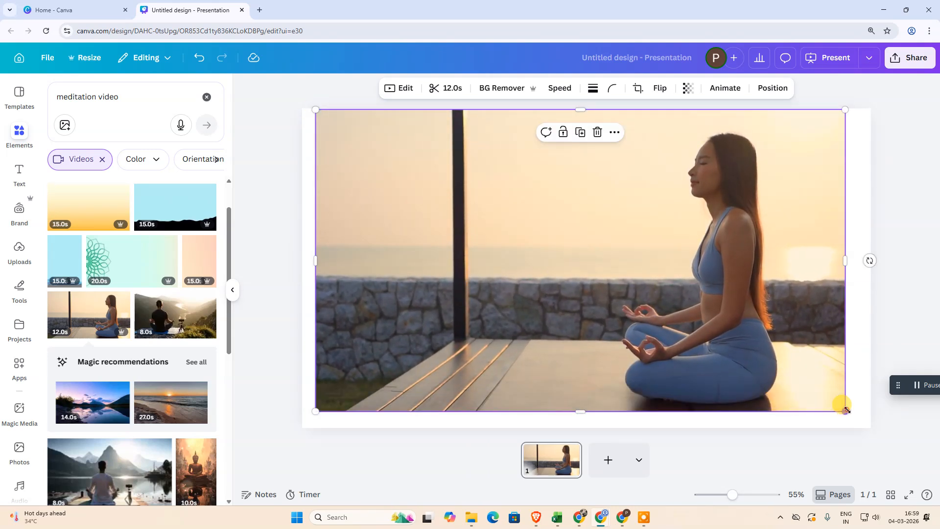
{"action": "left_click_drag", "start_coordinate": [844, 411], "coordinate": [875, 427]}
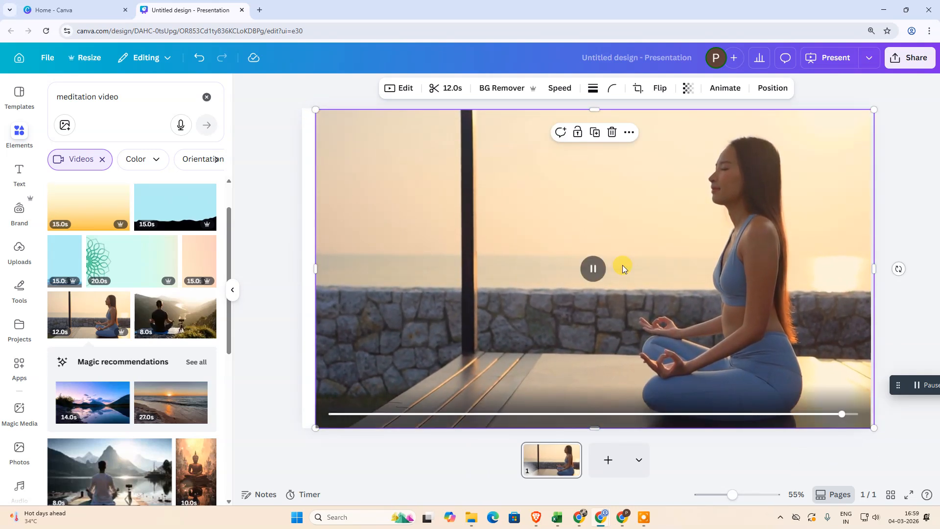
{"action": "left_click_drag", "start_coordinate": [623, 266], "coordinate": [613, 263]}
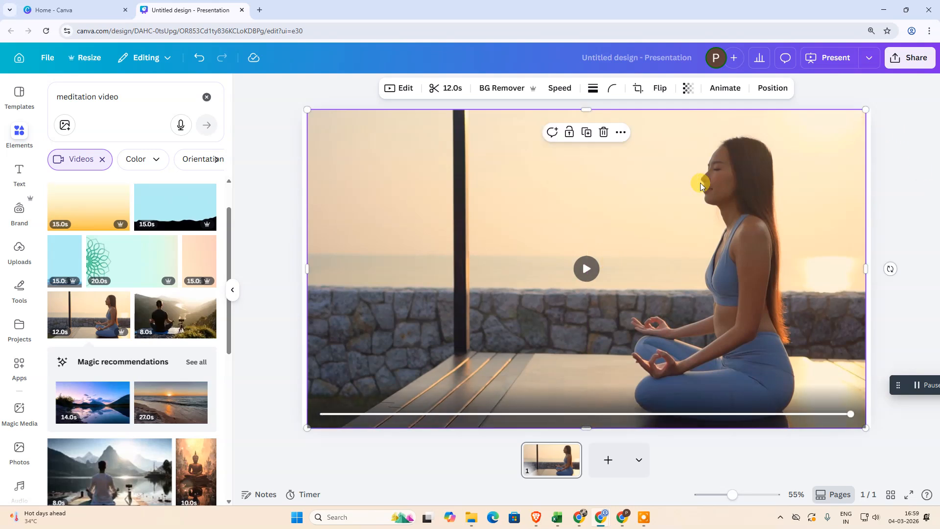
{"action": "mouse_move", "coordinate": [866, 110]}
{"action": "left_mouse_down"}
{"action": "mouse_move", "coordinate": [891, 97]}
{"action": "mouse_move", "coordinate": [861, 114]}
{"action": "left_mouse_up"}
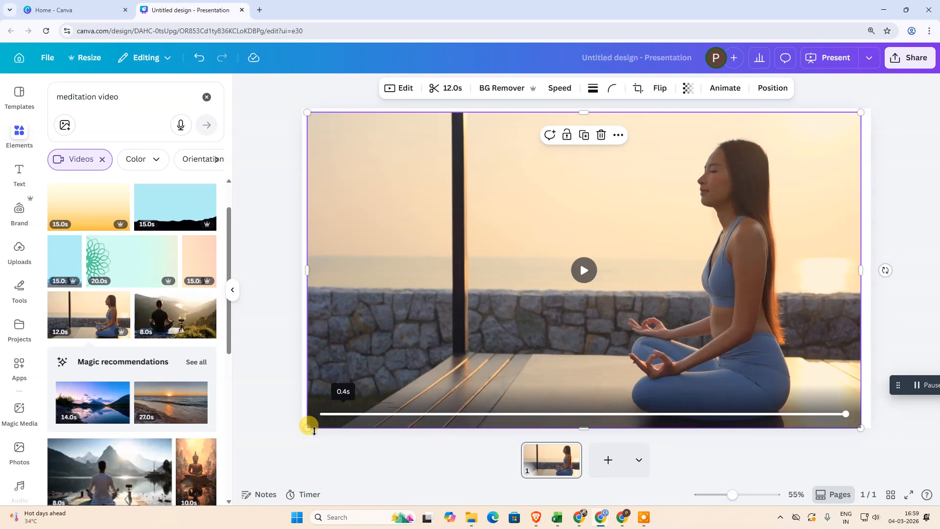
{"action": "mouse_move", "coordinate": [306, 428]}
{"action": "left_mouse_down"}
{"action": "mouse_move", "coordinate": [321, 413]}
{"action": "mouse_move", "coordinate": [317, 422]}
{"action": "left_mouse_up"}
{"action": "left_click_drag", "start_coordinate": [639, 373], "coordinate": [643, 373]}
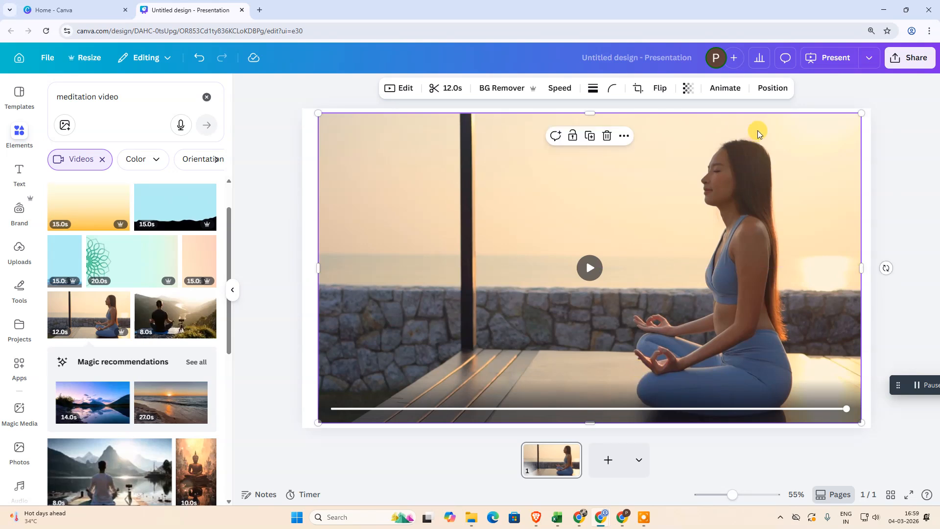
- Check the meditation video's size and position values, and look up the page's custom size
{"action": "left_click", "coordinate": [776, 88]}
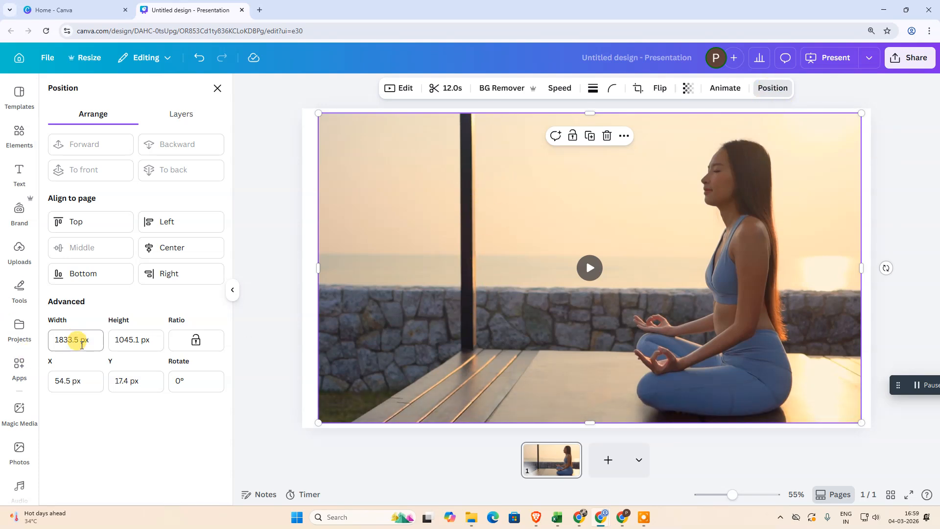
{"action": "left_click", "coordinate": [309, 169]}
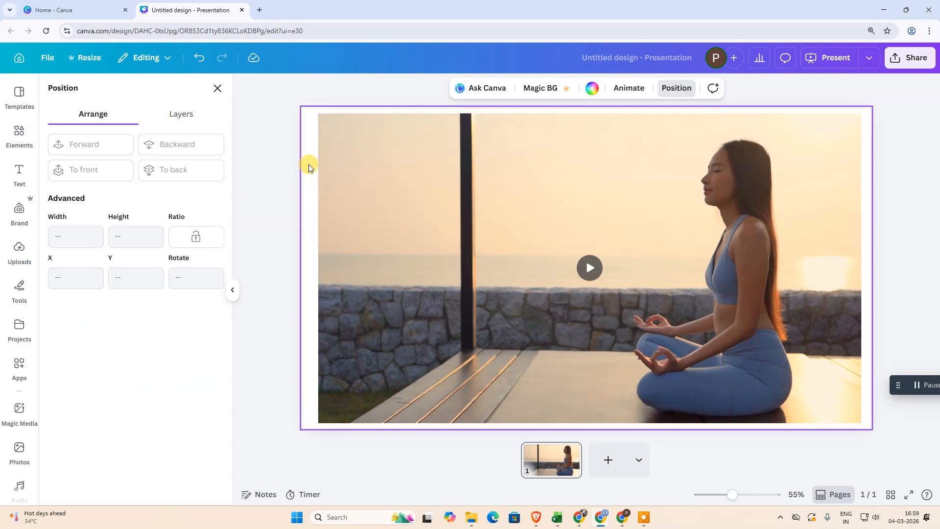
{"action": "left_click", "coordinate": [107, 62]}
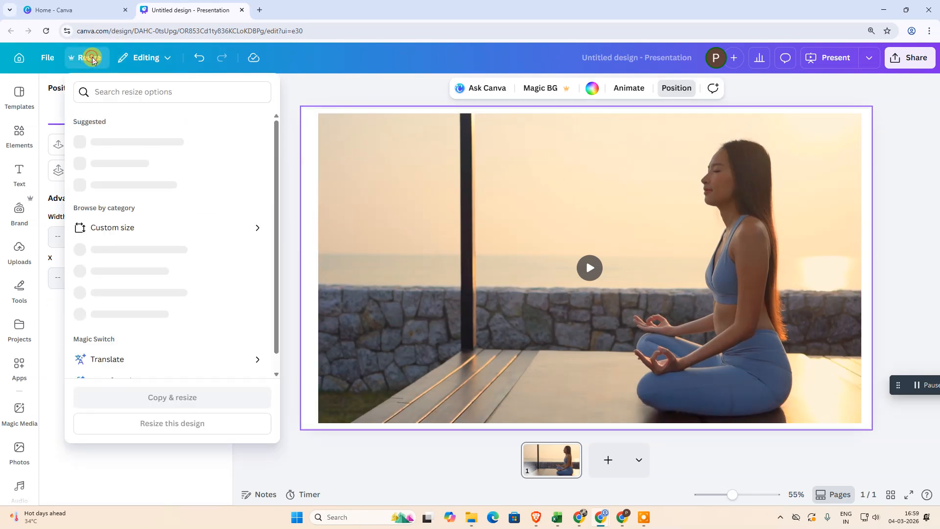
{"action": "left_click", "coordinate": [109, 239]}
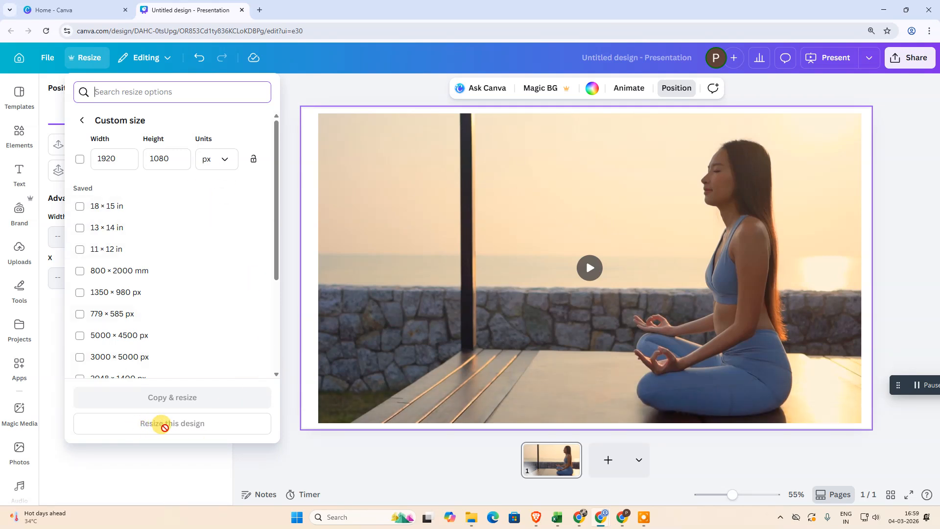
{"action": "left_click", "coordinate": [304, 273]}
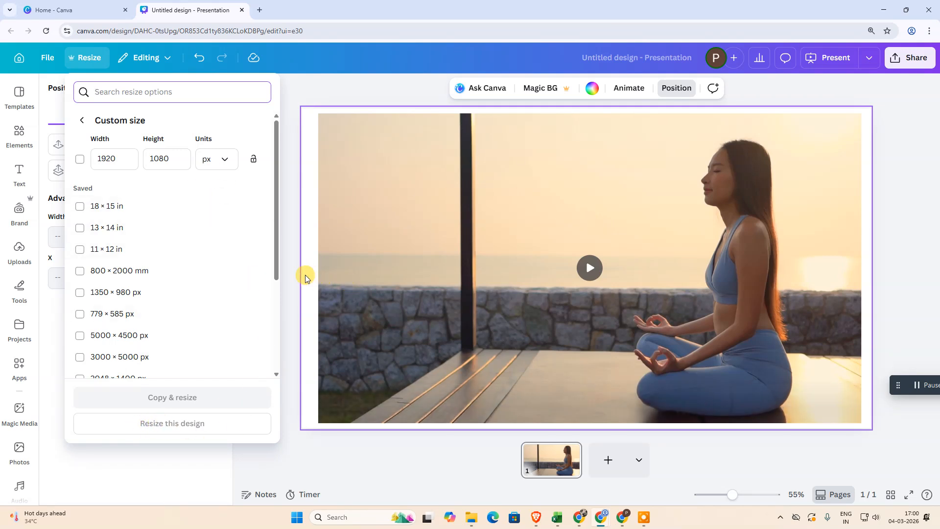
- Scale the meditation video up to about 1895 × 1080 px so it spans the full page height
{"action": "left_click", "coordinate": [417, 230]}
{"action": "left_click_drag", "start_coordinate": [317, 113], "coordinate": [304, 109]}
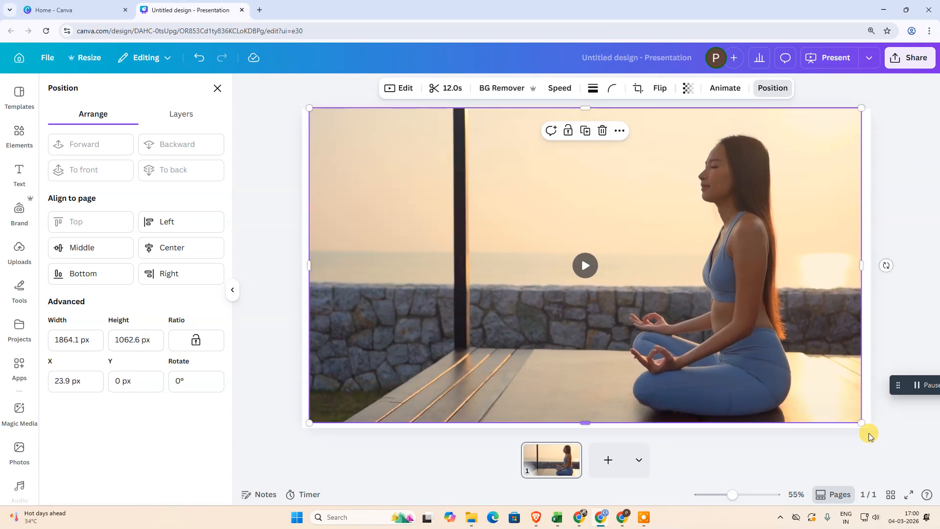
{"action": "left_click_drag", "start_coordinate": [858, 420], "coordinate": [863, 426]}
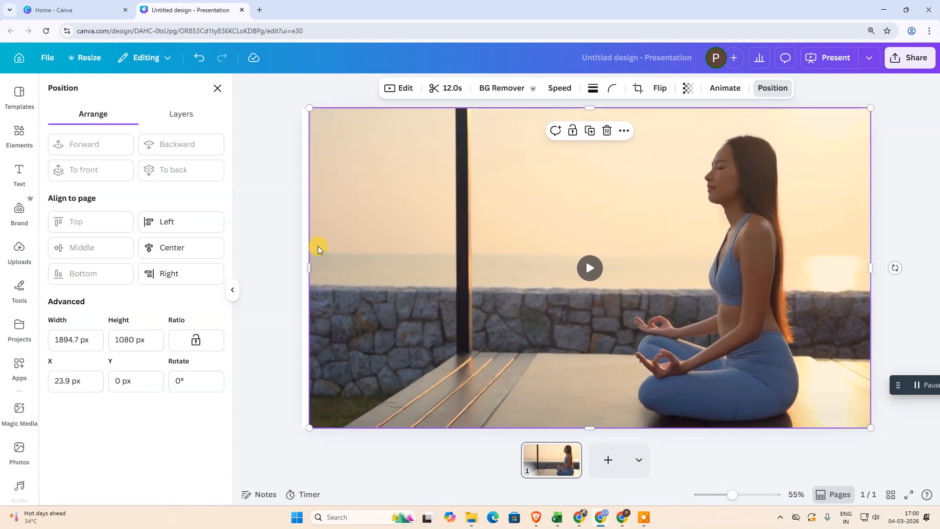
- Remove the background from the meditation video, leaving only the seated woman, and deselect it
{"action": "left_click", "coordinate": [515, 246]}
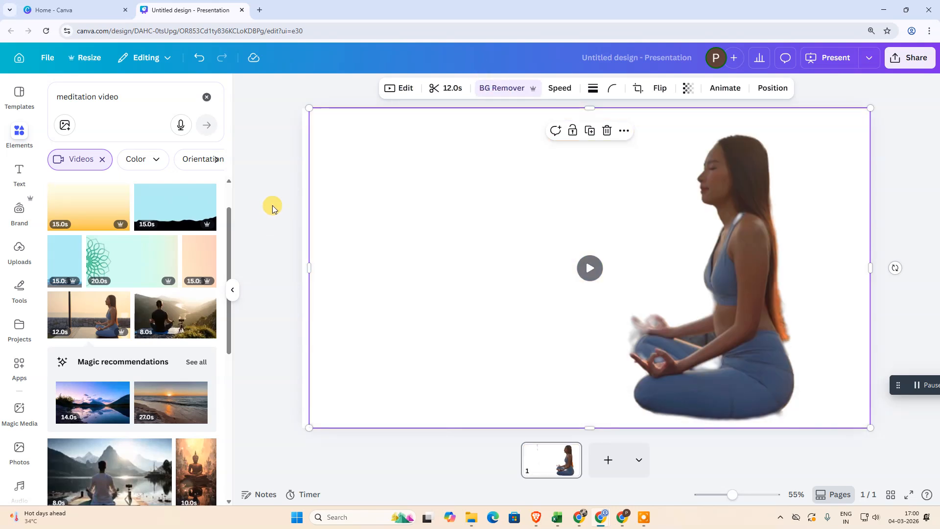
{"action": "left_click", "coordinate": [272, 204]}
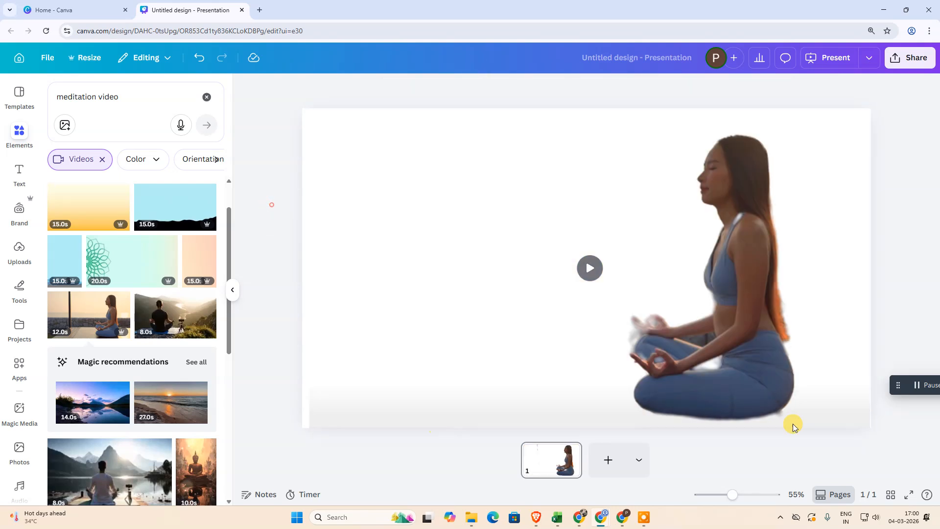
{"action": "left_click", "coordinate": [888, 239]}
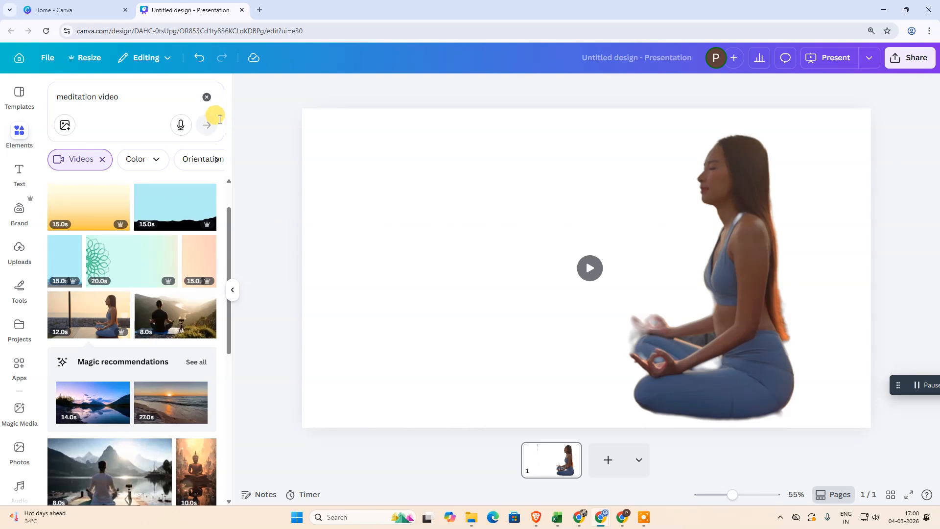
- Search the elements for "sea waves video", add the 8-second clip of the sunlit blue ocean, and shift it slightly over the page
{"action": "left_click", "coordinate": [207, 100]}
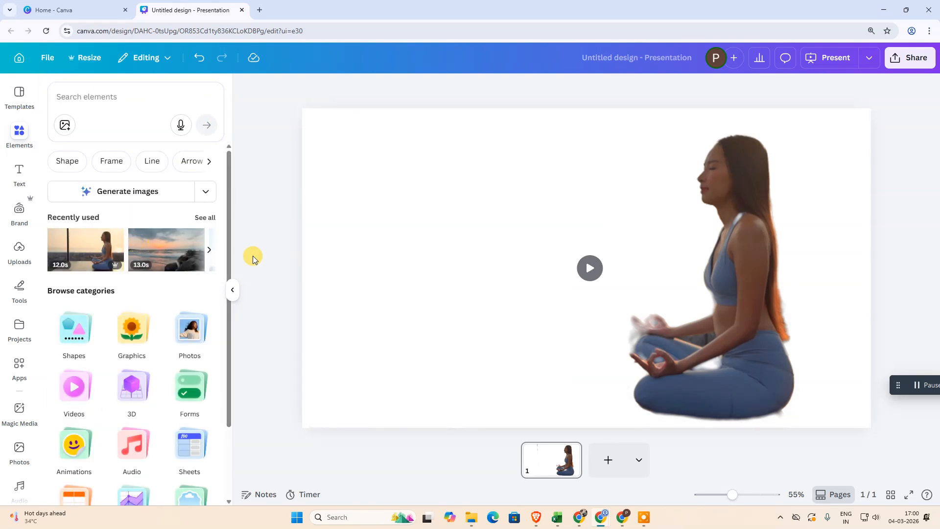
{"action": "left_click", "coordinate": [19, 250]}
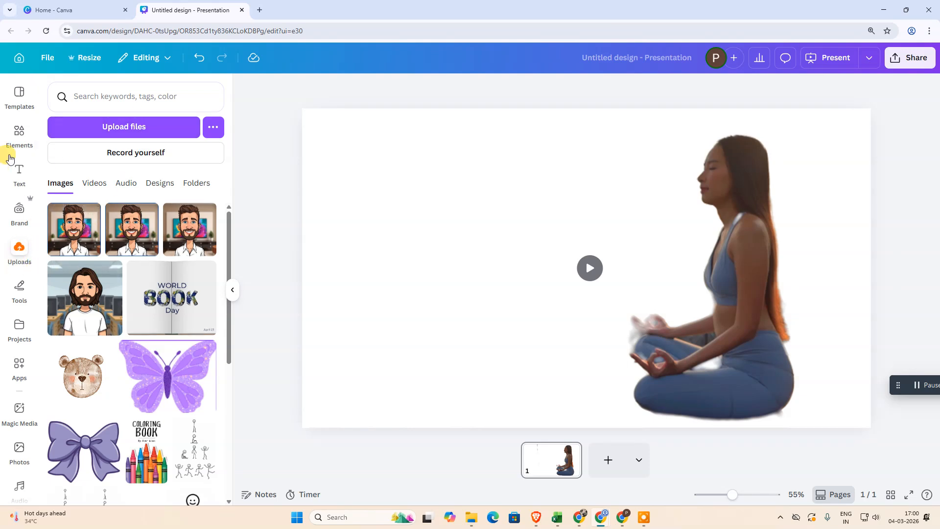
{"action": "left_click", "coordinate": [17, 142]}
{"action": "left_click", "coordinate": [88, 92]}
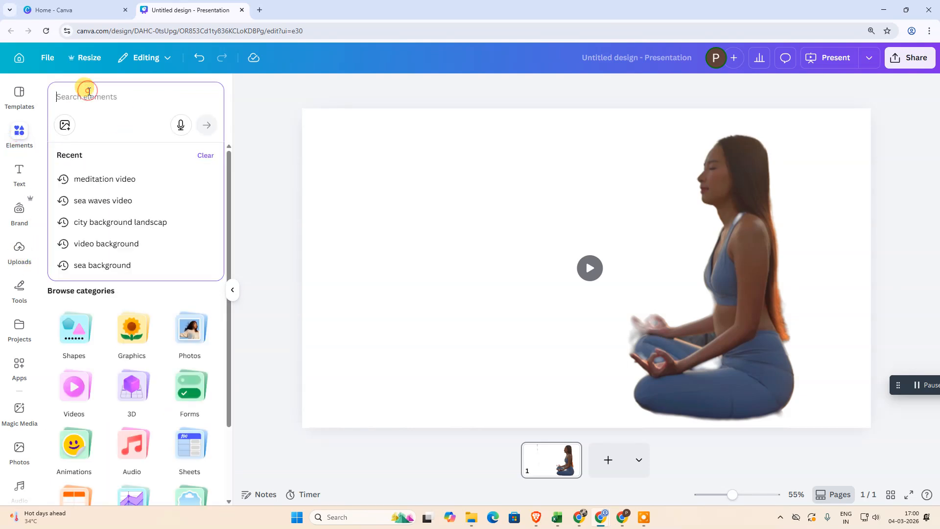
{"action": "left_click", "coordinate": [144, 202]}
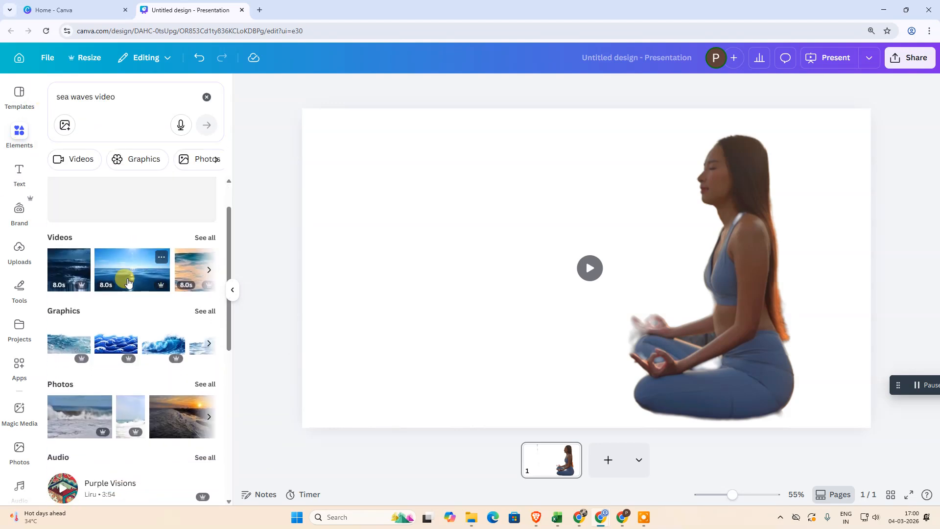
{"action": "left_click", "coordinate": [132, 317]}
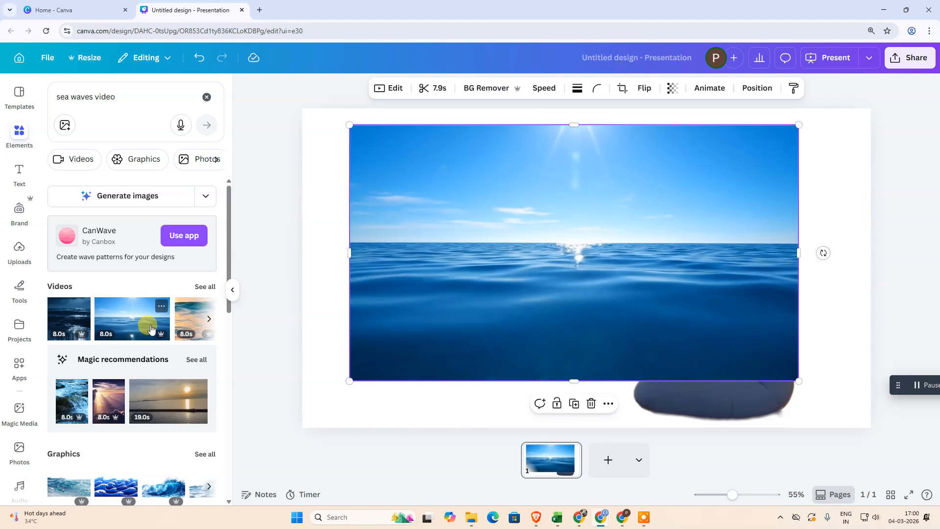
{"action": "left_click_drag", "start_coordinate": [518, 235], "coordinate": [539, 238]}
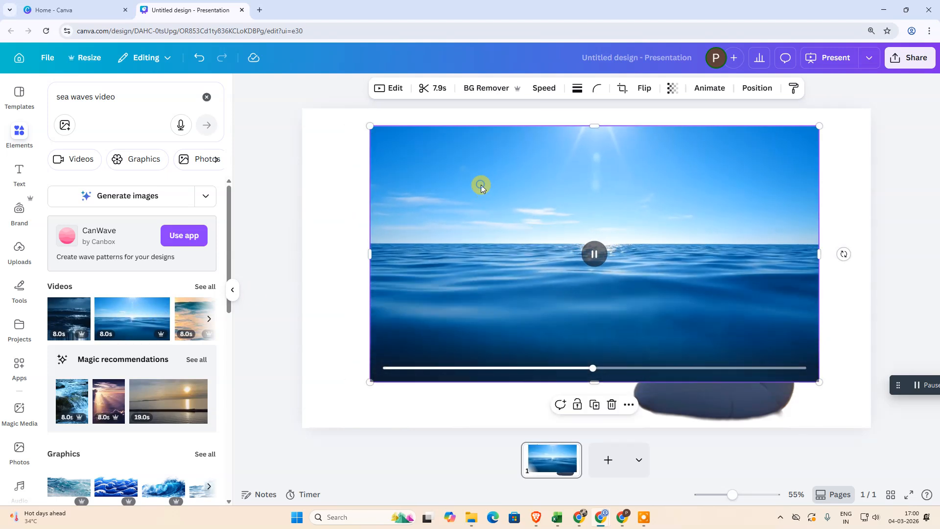
- Set the sunlit sea waves video as the page background behind the seated woman, and play the result to check it
{"action": "right_click", "coordinate": [481, 184]}
{"action": "left_click", "coordinate": [516, 462]}
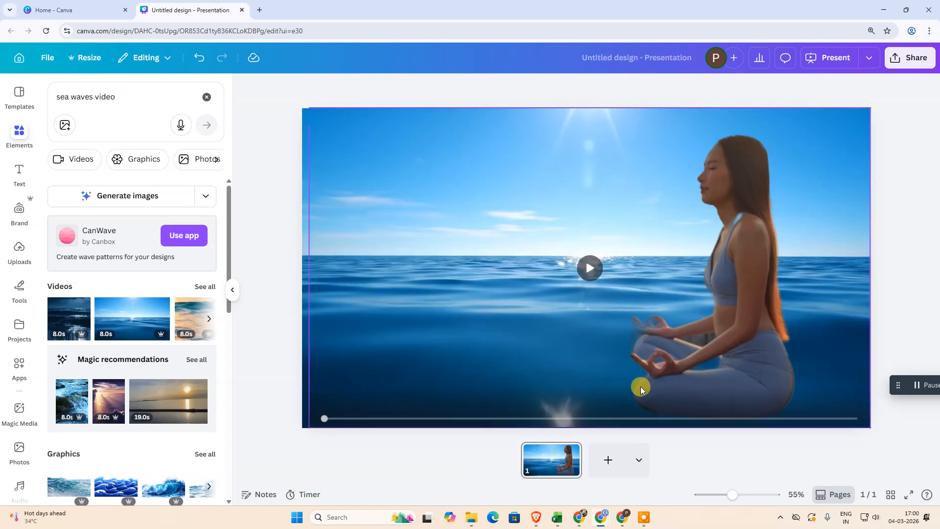
{"action": "left_click", "coordinate": [596, 264]}
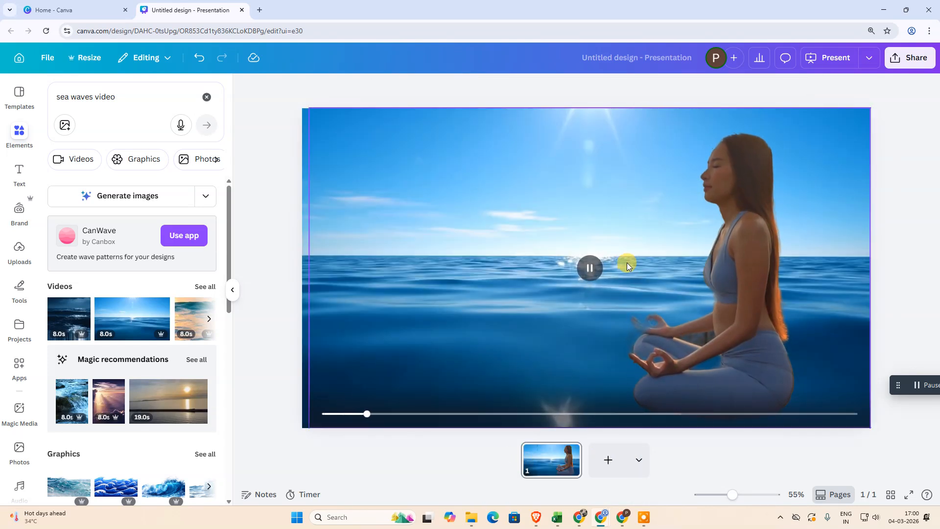
{"action": "left_click", "coordinate": [593, 271]}
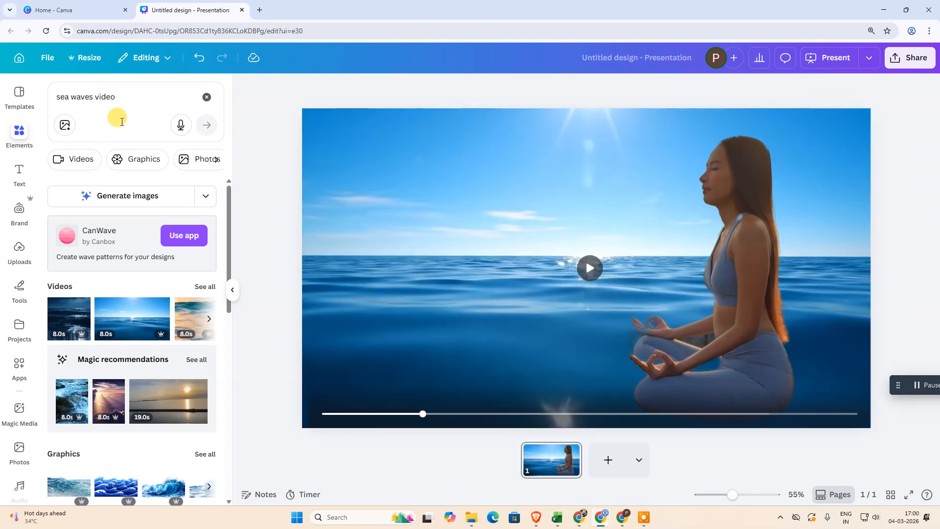
{"action": "left_click_drag", "start_coordinate": [445, 401], "coordinate": [304, 405]}
{"action": "left_click", "coordinate": [590, 267]}
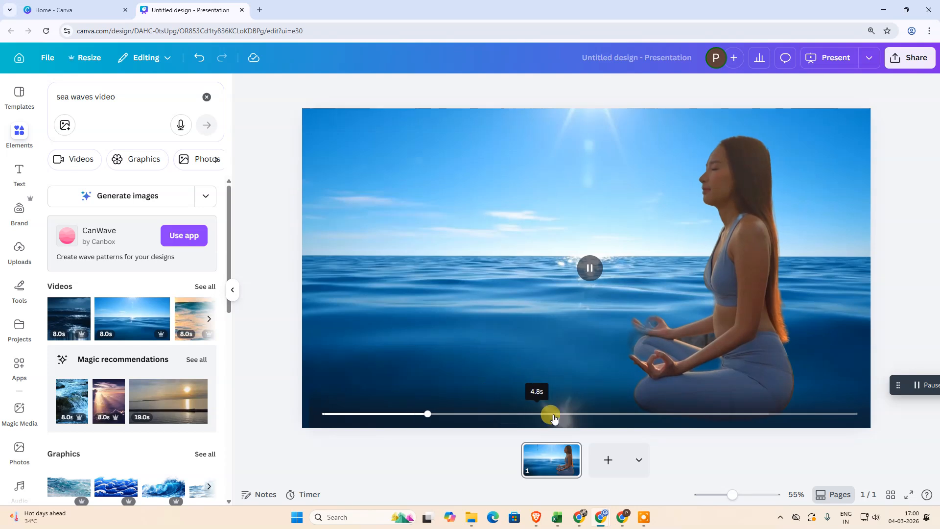
- Review the design's download settings with MP4 Video as the file type, and close them without downloading
{"action": "left_click", "coordinate": [912, 57]}
{"action": "left_click", "coordinate": [742, 269]}
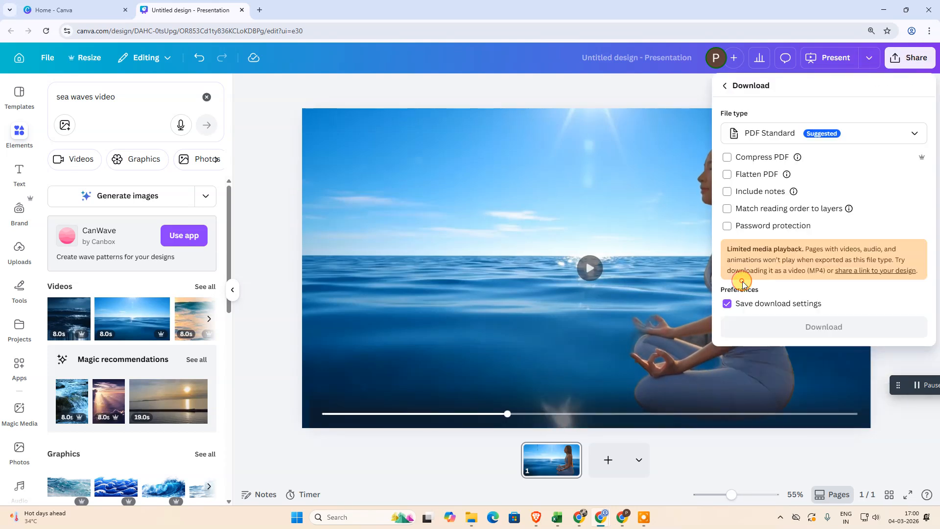
{"action": "left_click", "coordinate": [754, 130]}
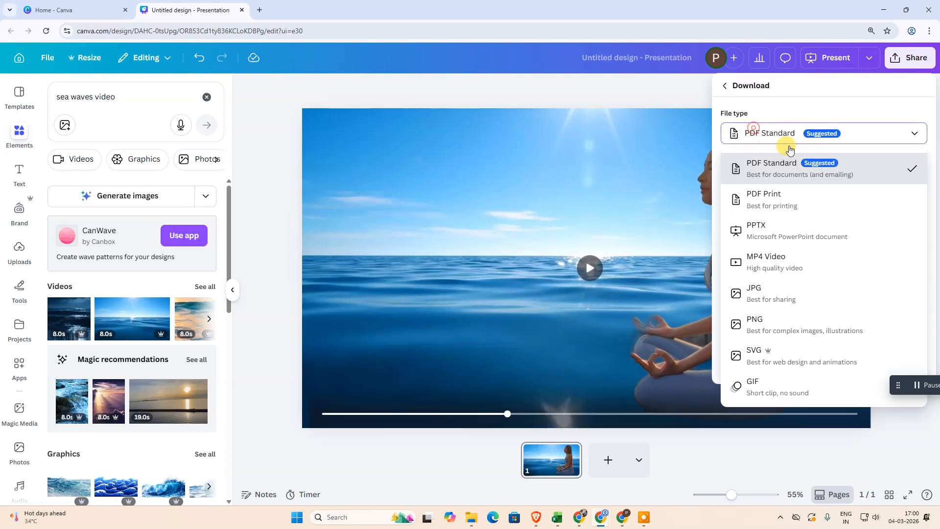
{"action": "left_click", "coordinate": [774, 264]}
{"action": "left_click", "coordinate": [266, 245]}
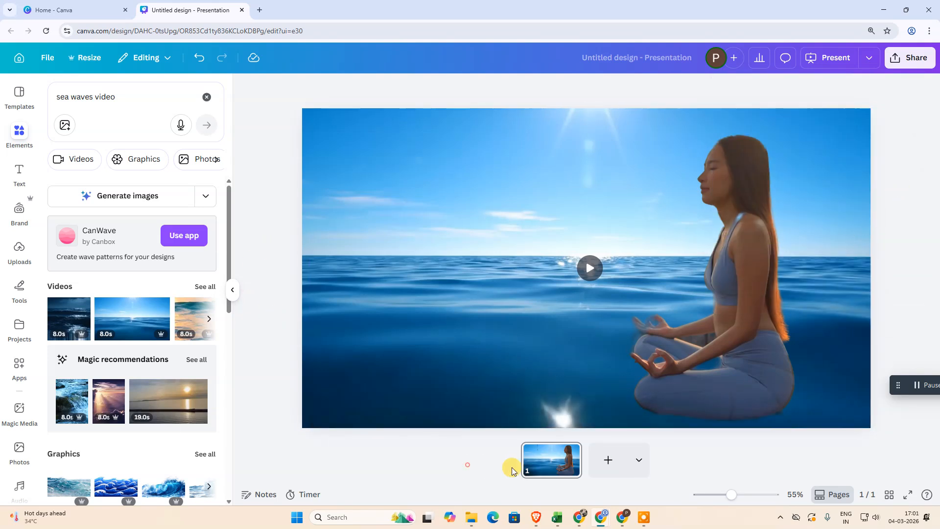
- Convert presentation page 1 so that it can be edited as a video on a timeline
{"action": "left_click", "coordinate": [549, 461]}
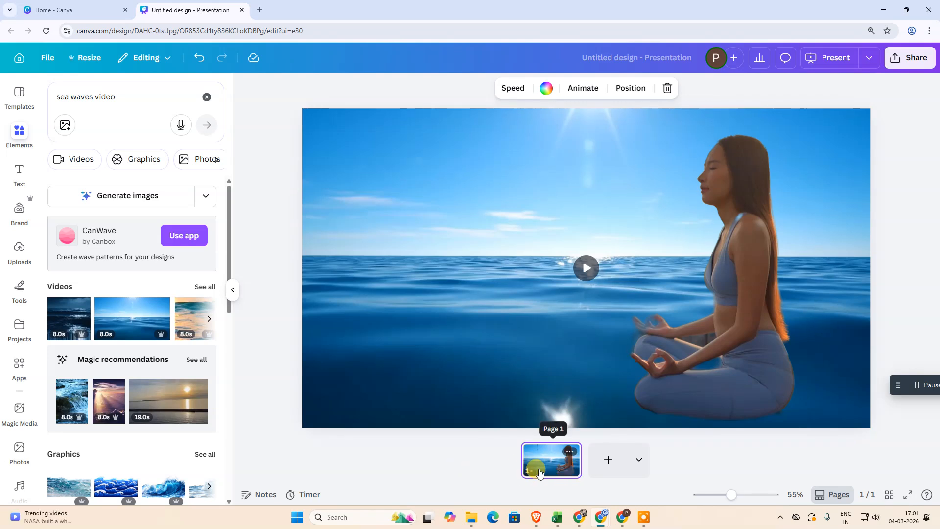
{"action": "left_click", "coordinate": [831, 505]}
{"action": "left_click", "coordinate": [835, 496]}
{"action": "left_click", "coordinate": [570, 453]}
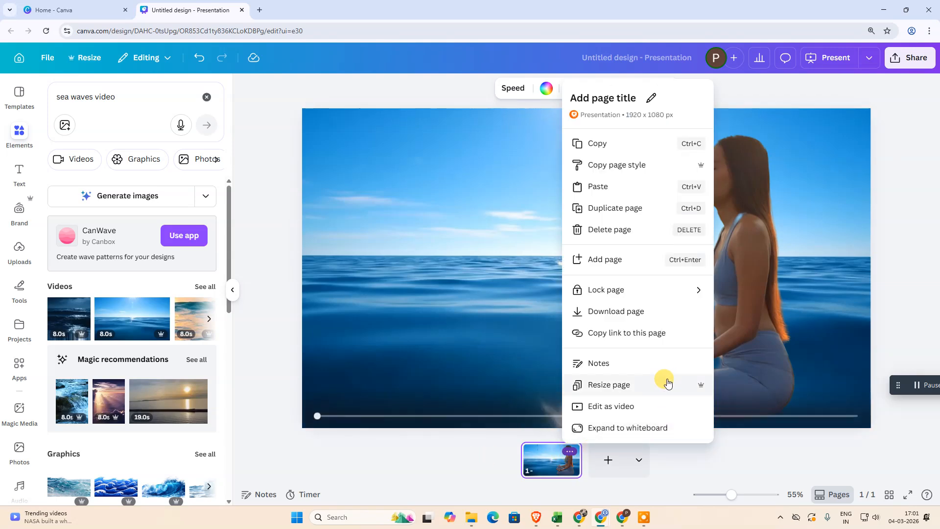
{"action": "left_click", "coordinate": [624, 406]}
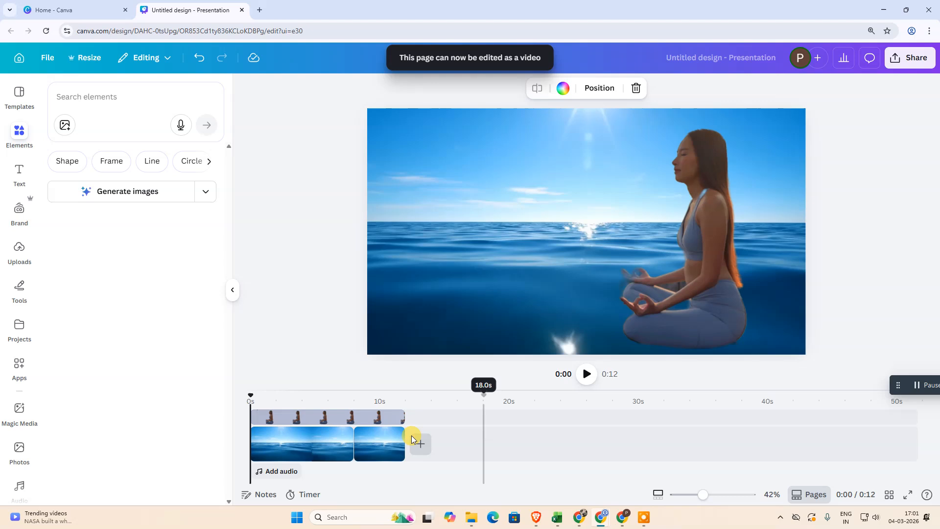
- Examine the two sea waves clips and the meditation clip on the timeline, and check their layer order
{"action": "left_click", "coordinate": [372, 444]}
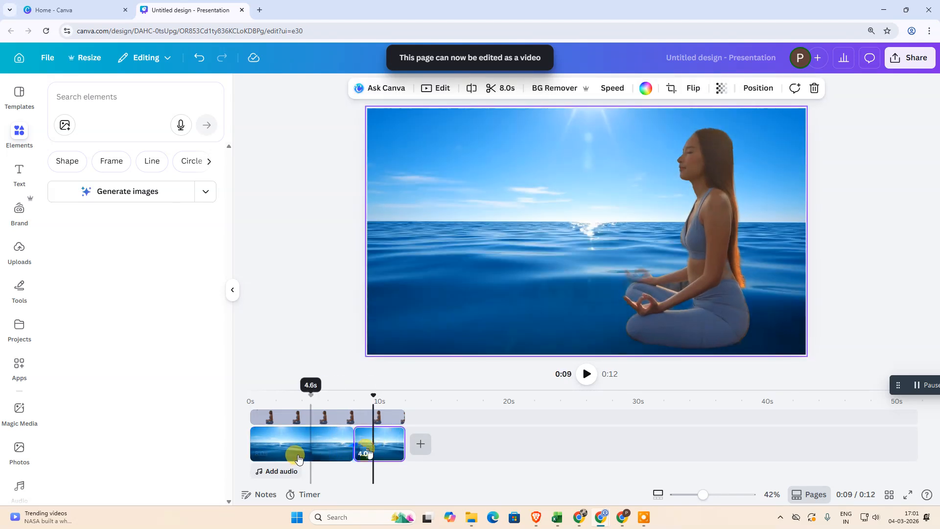
{"action": "left_click", "coordinate": [375, 404]}
{"action": "left_click", "coordinate": [314, 445]}
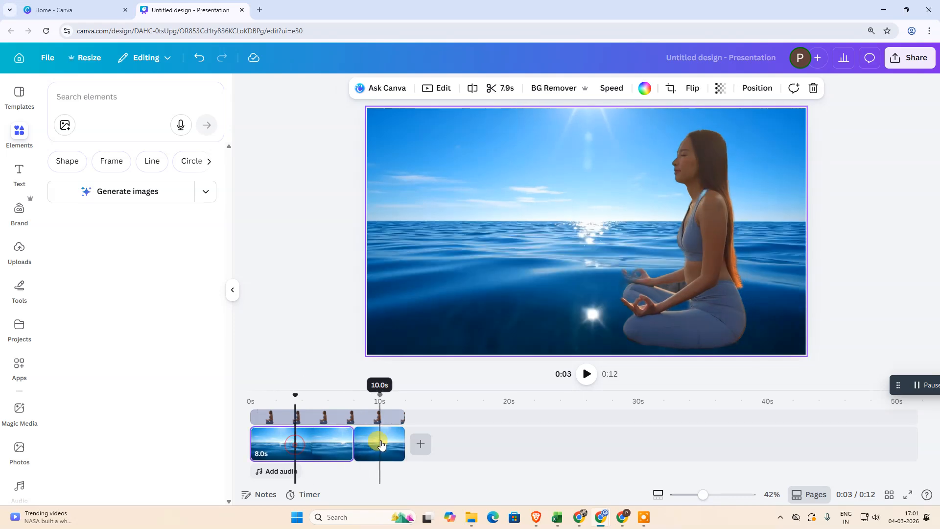
{"action": "left_click", "coordinate": [380, 441]}
{"action": "left_click_drag", "start_coordinate": [381, 395], "coordinate": [196, 400]}
{"action": "left_click", "coordinate": [324, 420]}
{"action": "left_click", "coordinate": [374, 444]}
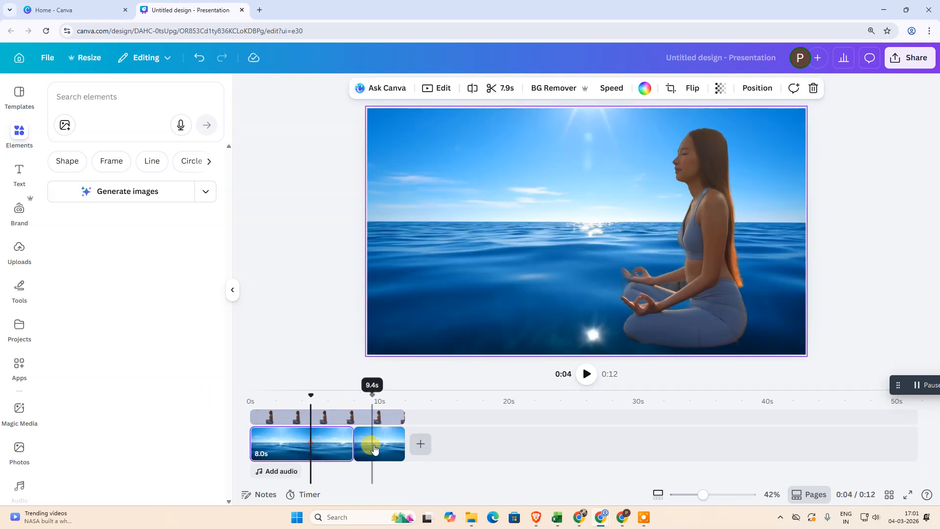
{"action": "left_click", "coordinate": [758, 88]}
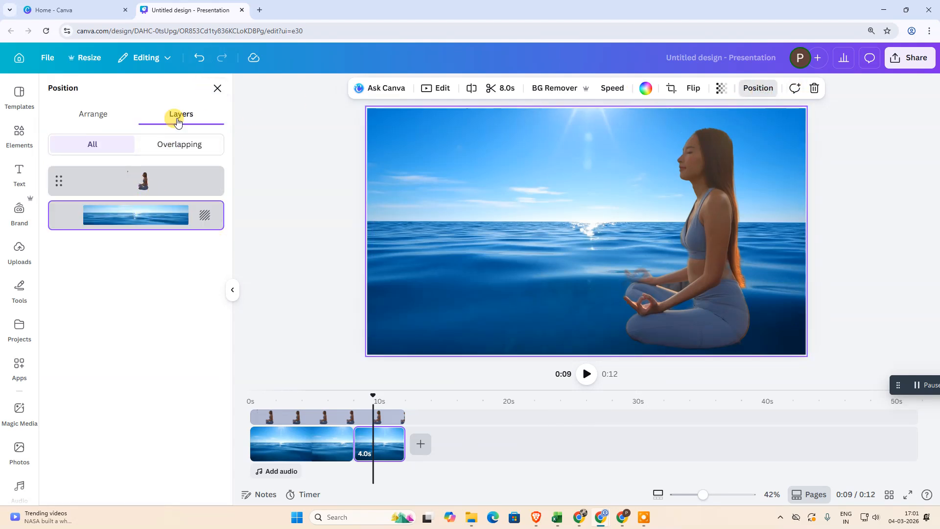
{"action": "left_click", "coordinate": [212, 91]}
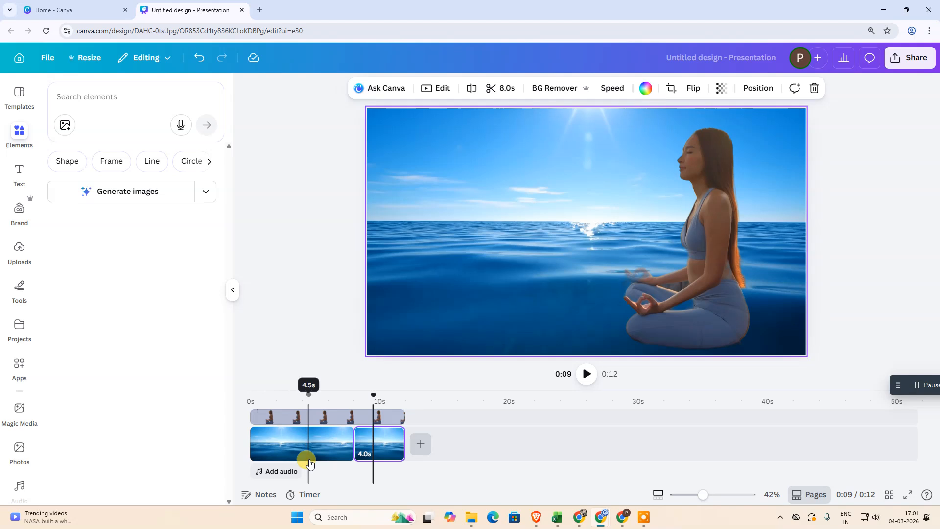
- Search the audio library for "meditation music"
{"action": "left_click", "coordinate": [271, 475]}
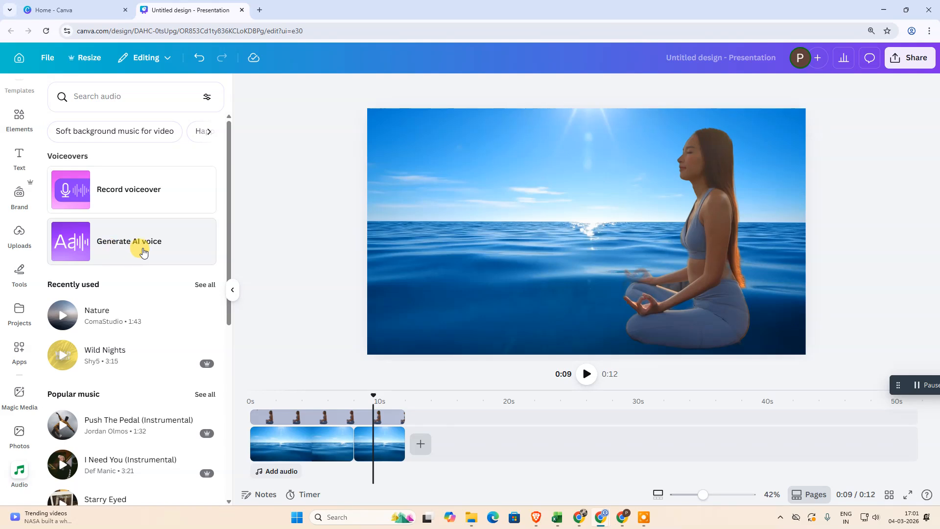
{"action": "scroll", "coordinate": [95, 284], "scroll_direction": "down", "scroll_amount": 4}
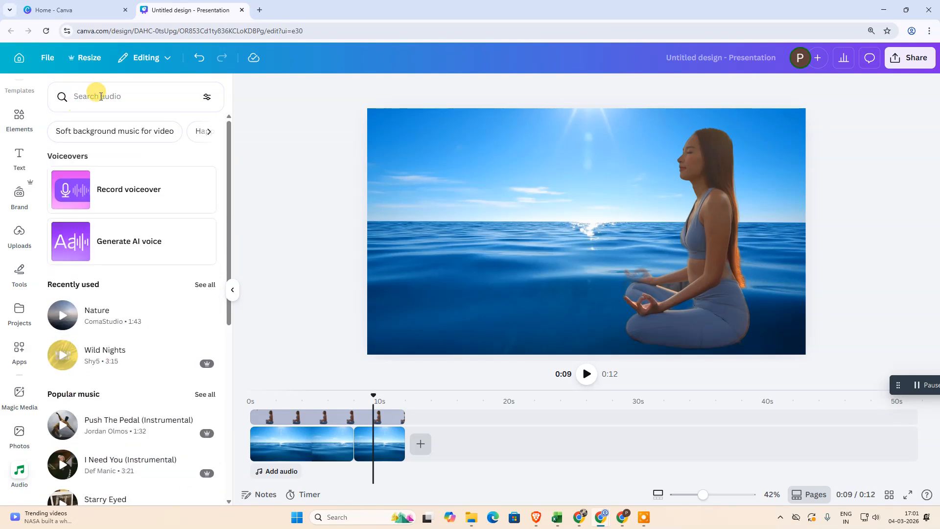
{"action": "left_click", "coordinate": [86, 95]}
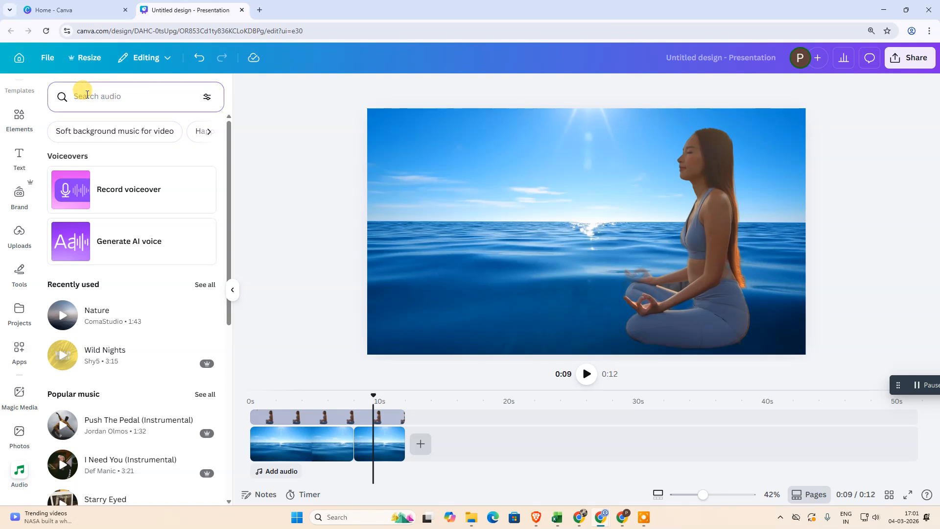
{"action": "type", "text": "me"}
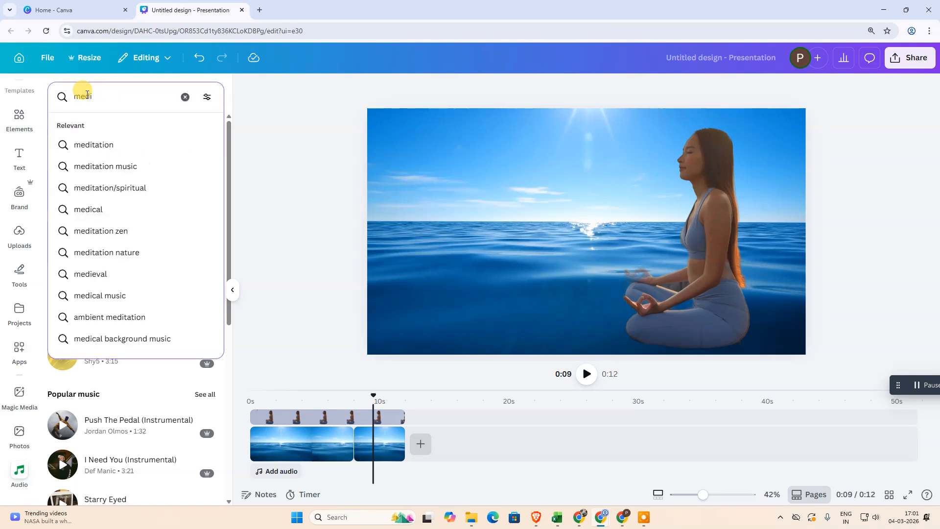
{"action": "type", "text": "ditation mu"}
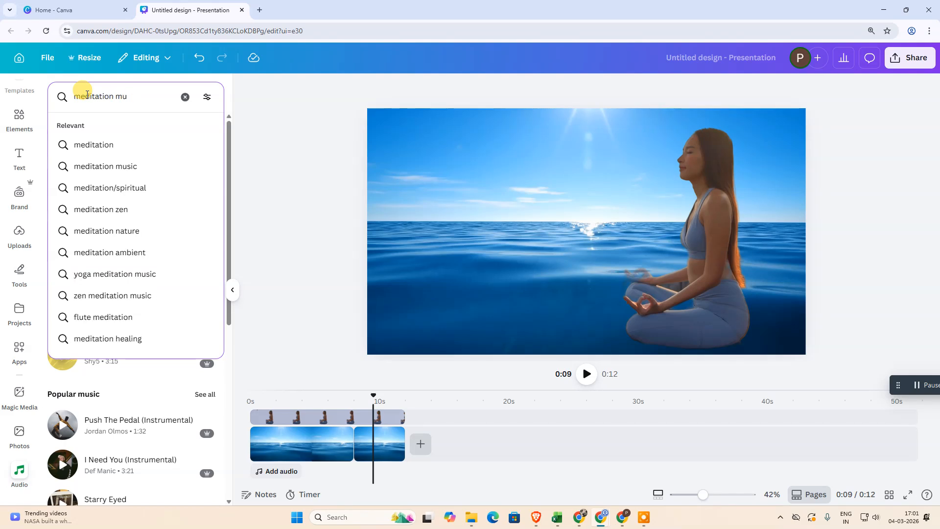
{"action": "type", "text": "cisic"}
{"action": "key", "text": "Return"}
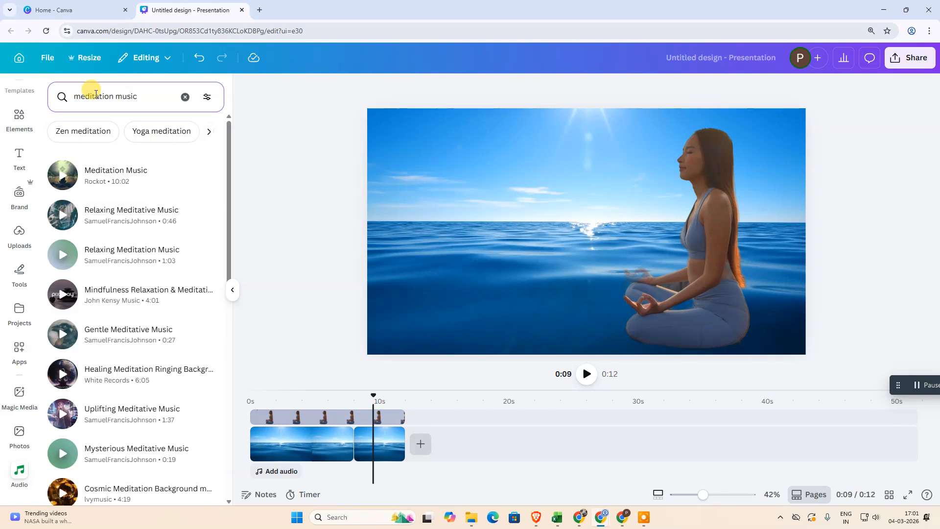
- Preview the 10:02 "Meditation Music" track, add it to the timeline, and align it to start at 0 s beneath the video clips
{"action": "left_click", "coordinate": [63, 187]}
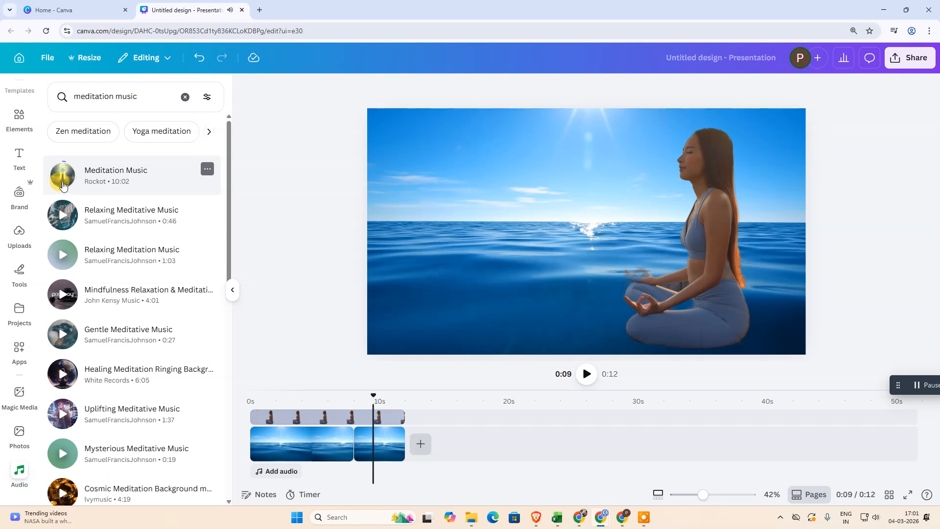
{"action": "left_click", "coordinate": [120, 175]}
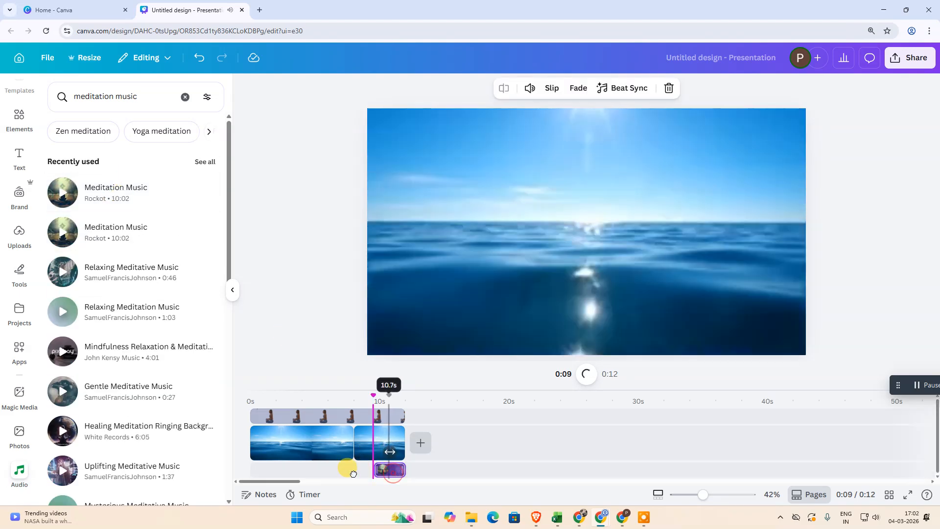
{"action": "left_click_drag", "start_coordinate": [389, 476], "coordinate": [259, 474]}
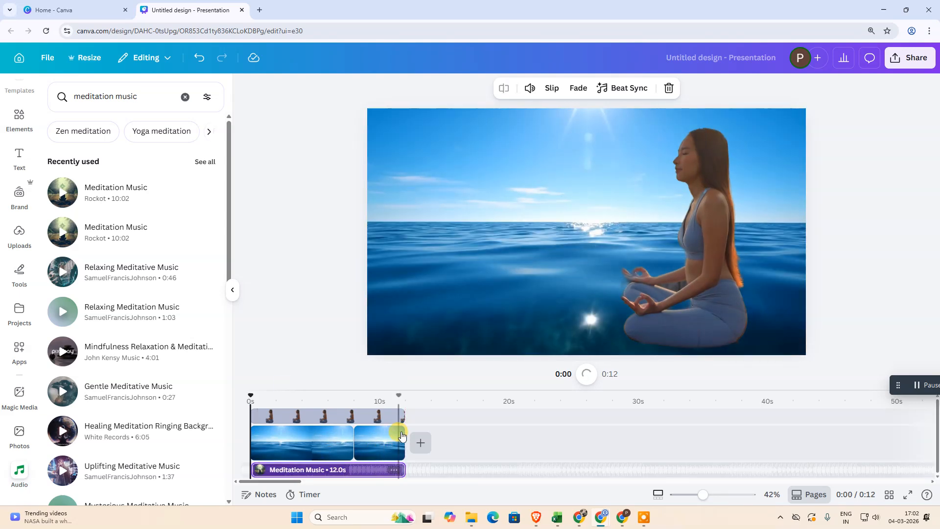
{"action": "left_click", "coordinate": [402, 472]}
- Play the video with the meditation music, and pause about 4 seconds in
{"action": "left_click", "coordinate": [586, 379]}
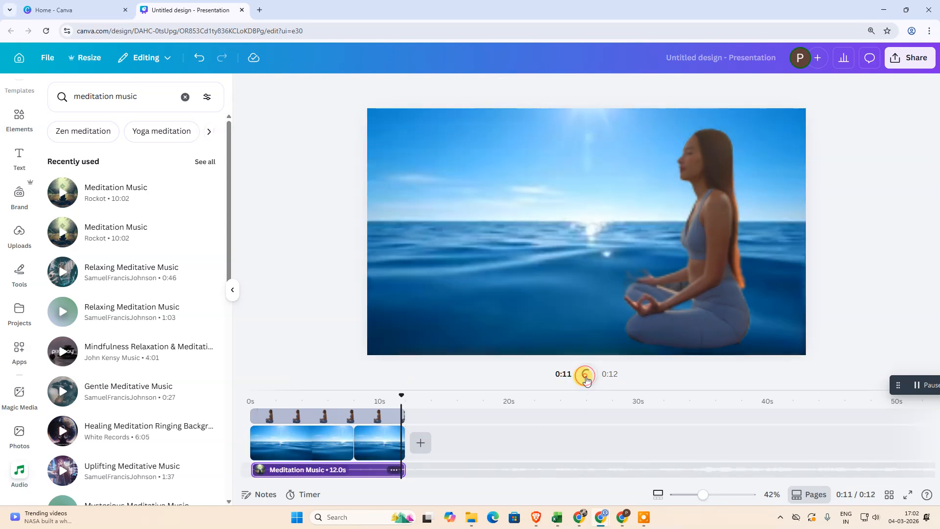
{"action": "left_click", "coordinate": [587, 375]}
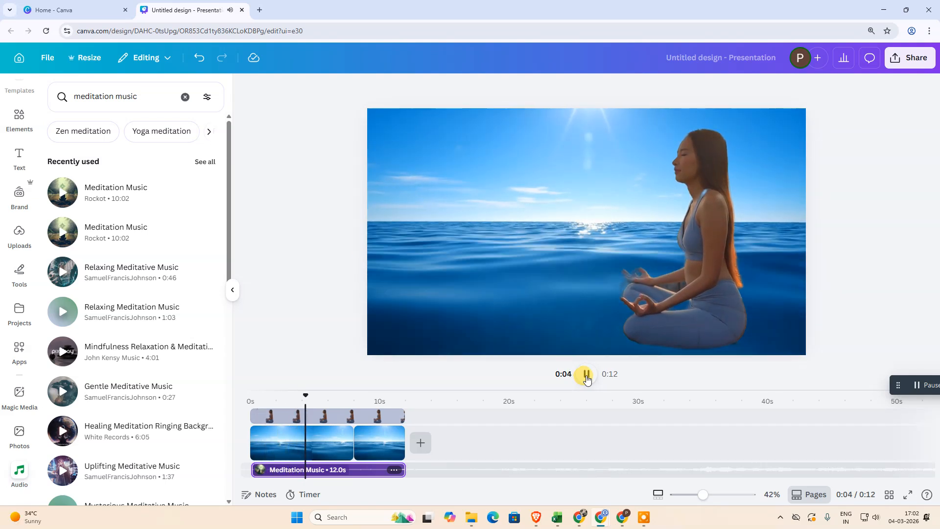
{"action": "left_click", "coordinate": [586, 377]}
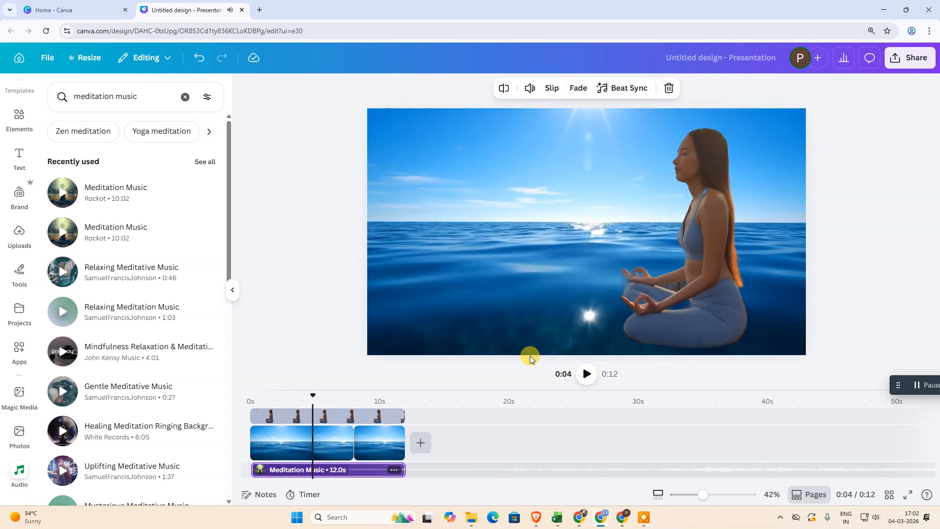